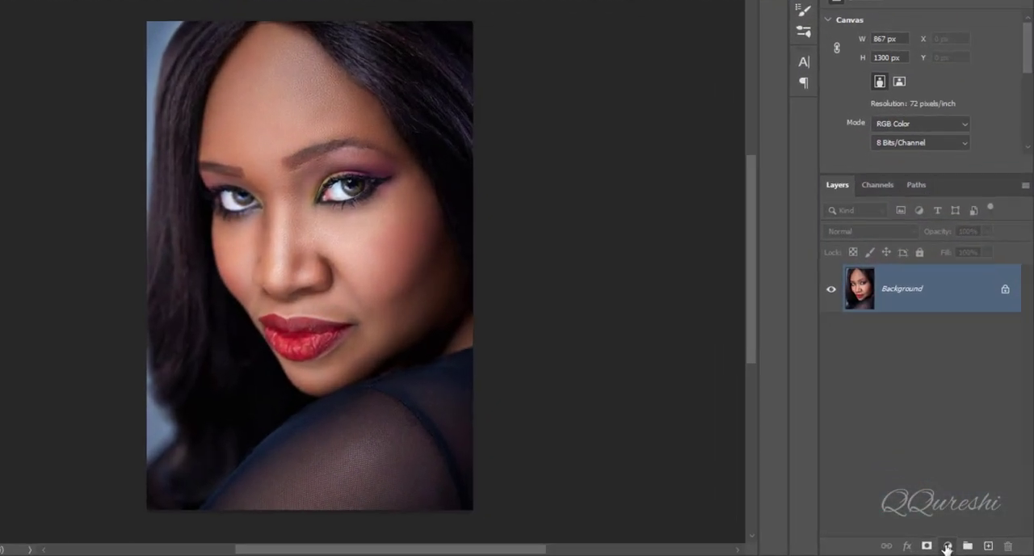
# Add a Levels adjustment layer above the Background and set its midtone value to 0.7
pyautogui.click(958, 546)
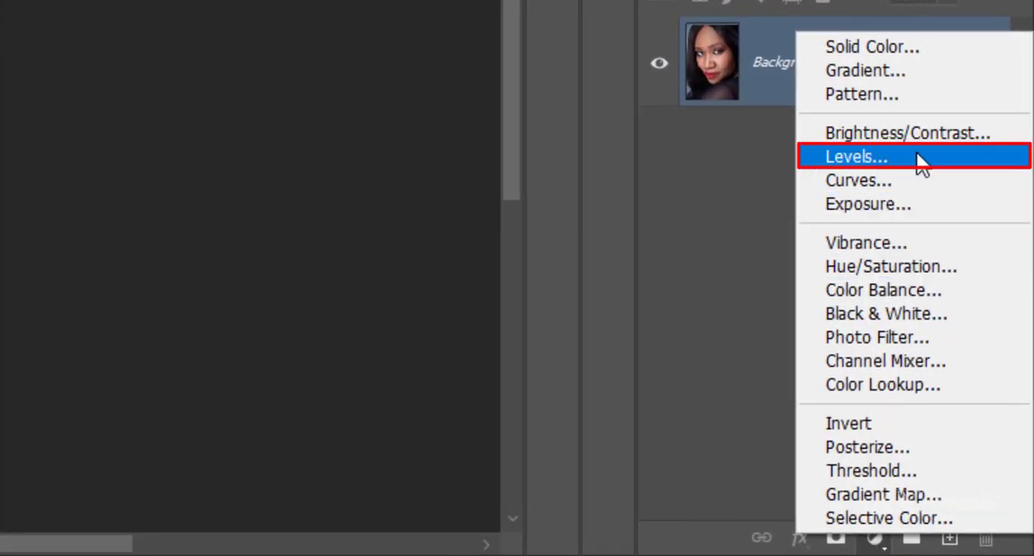
pyautogui.click(917, 155)
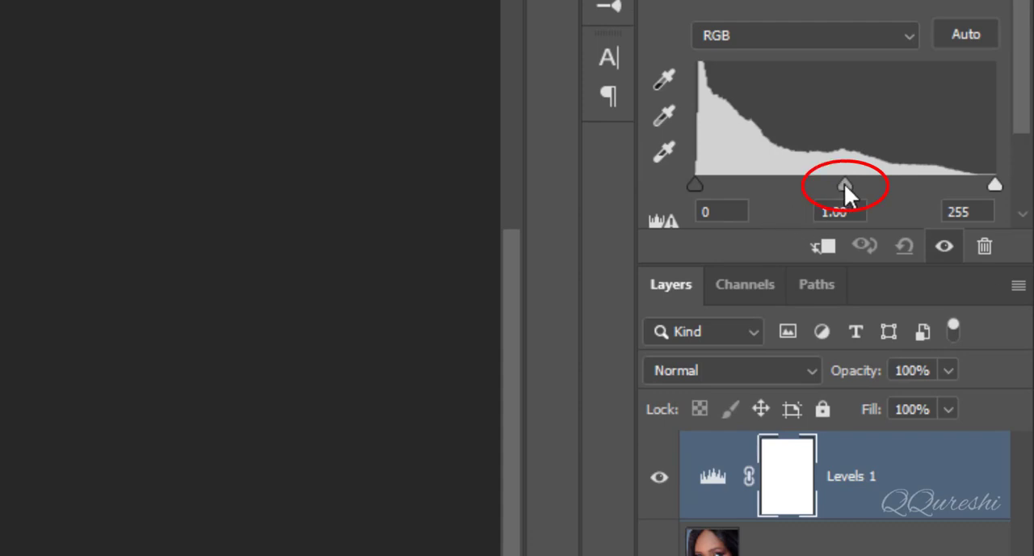
pyautogui.moveTo(847, 186); pyautogui.dragTo(862, 185)
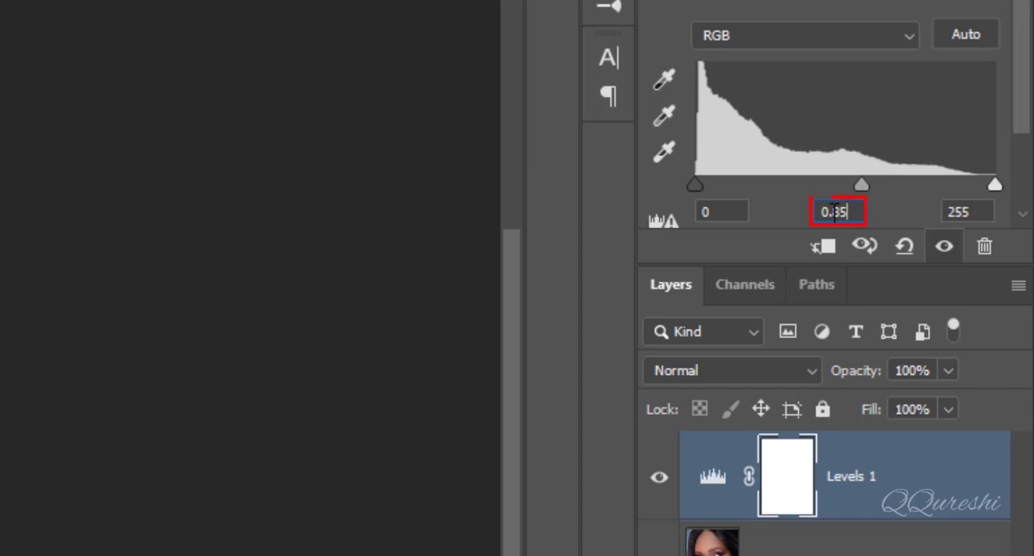
pyautogui.click(844, 212)
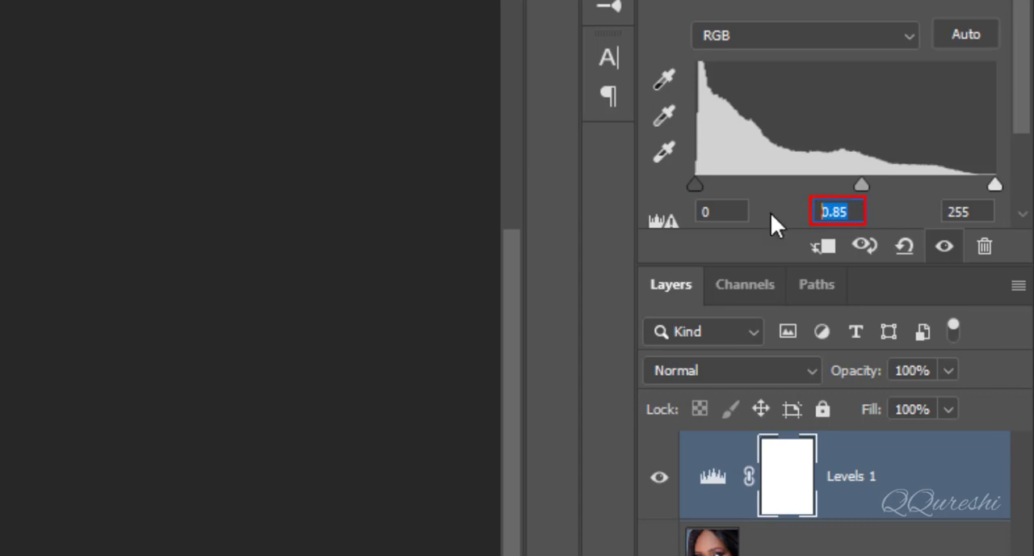
pyautogui.write('0.7')
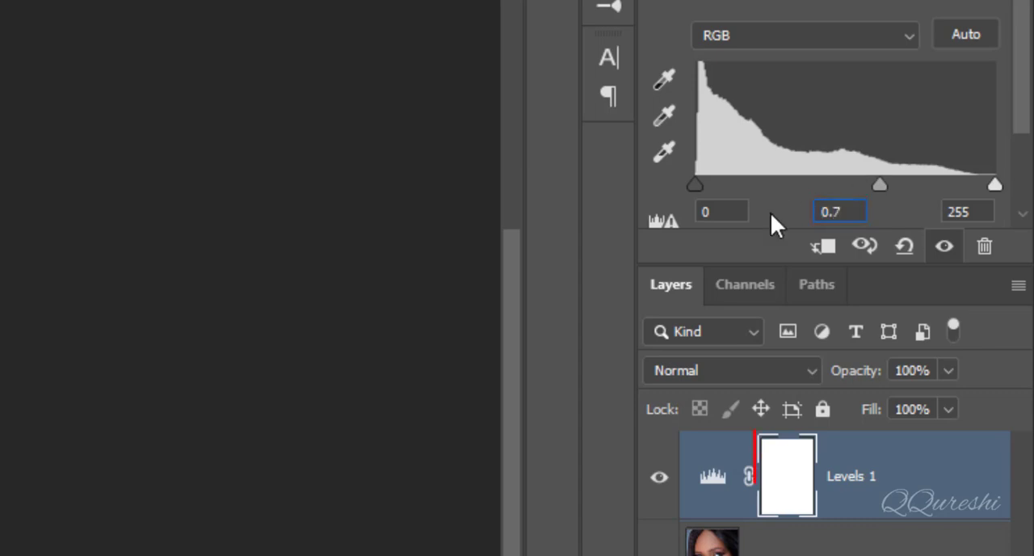
pyautogui.press('Return')
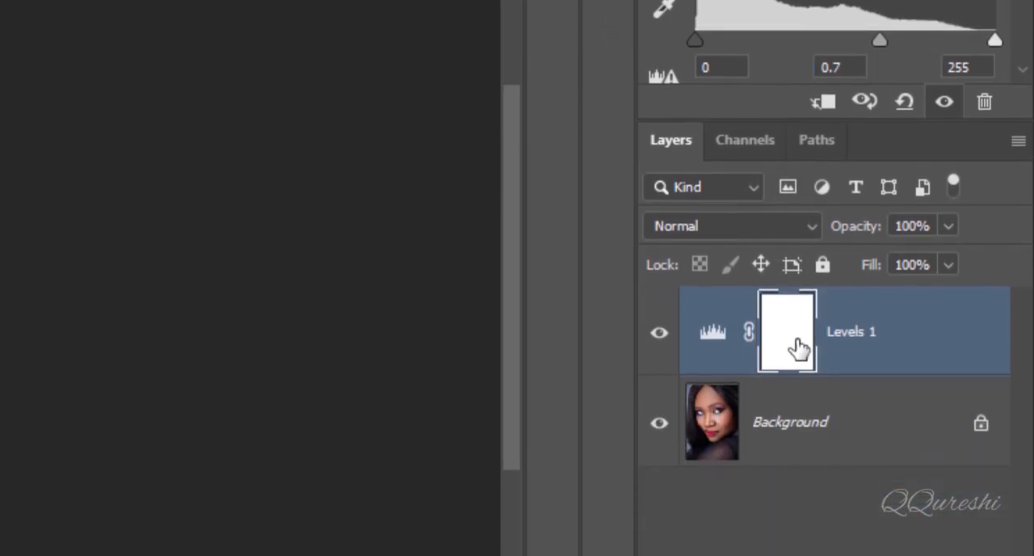
# Invert the Levels layer's mask to black and rename the layer "burn"
pyautogui.click(795, 305)
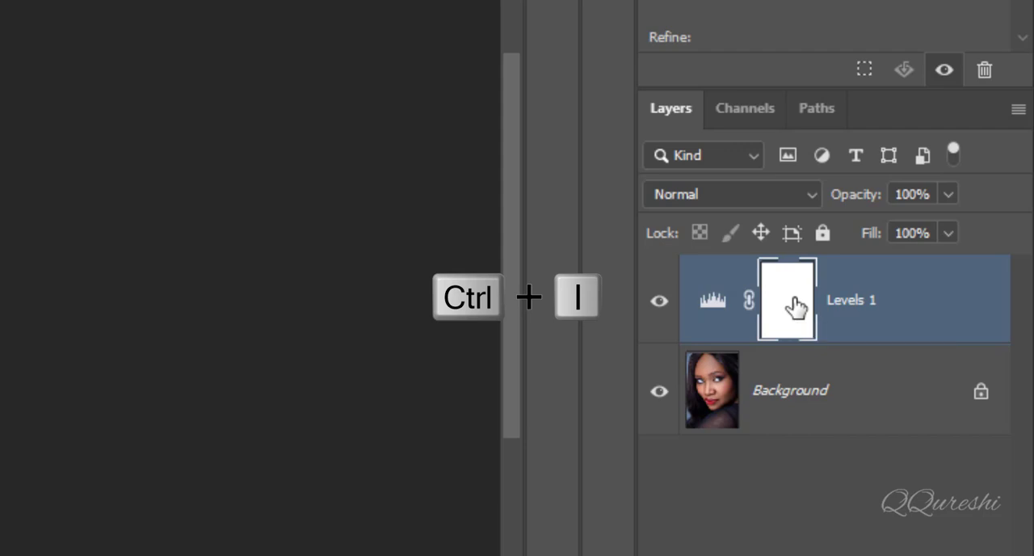
pyautogui.hotkey('ctrl', 'i')
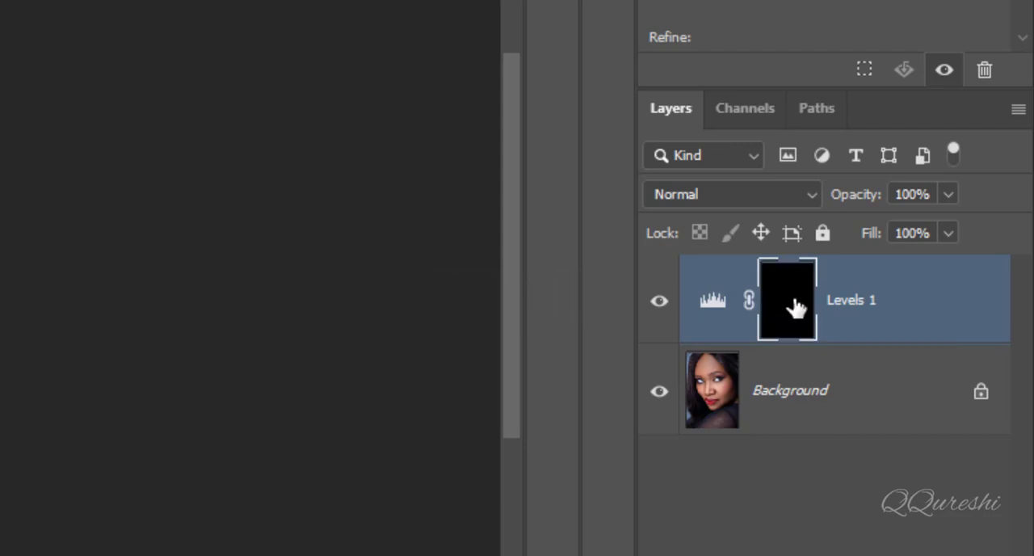
pyautogui.doubleClick(863, 313)
pyautogui.write('burn')
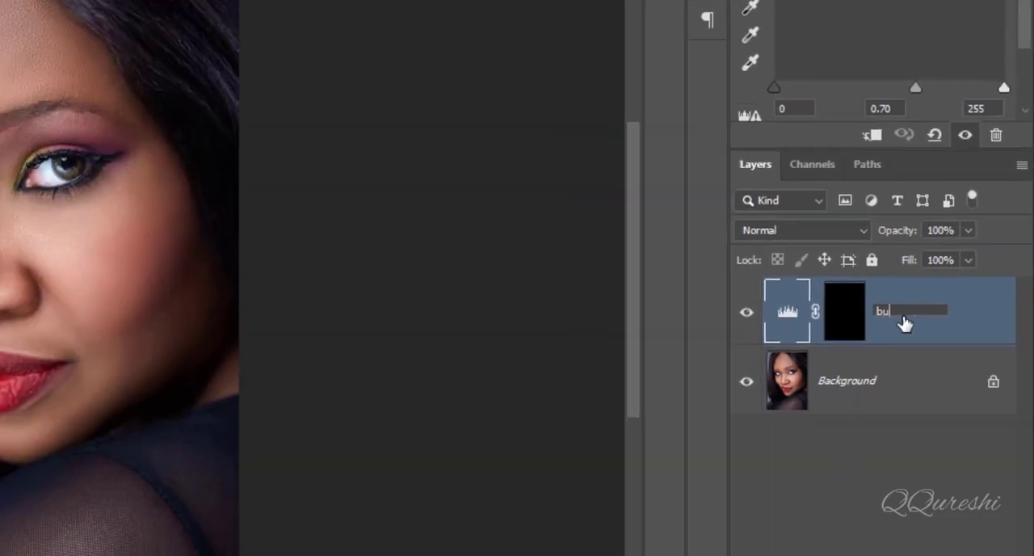
pyautogui.press('Return')
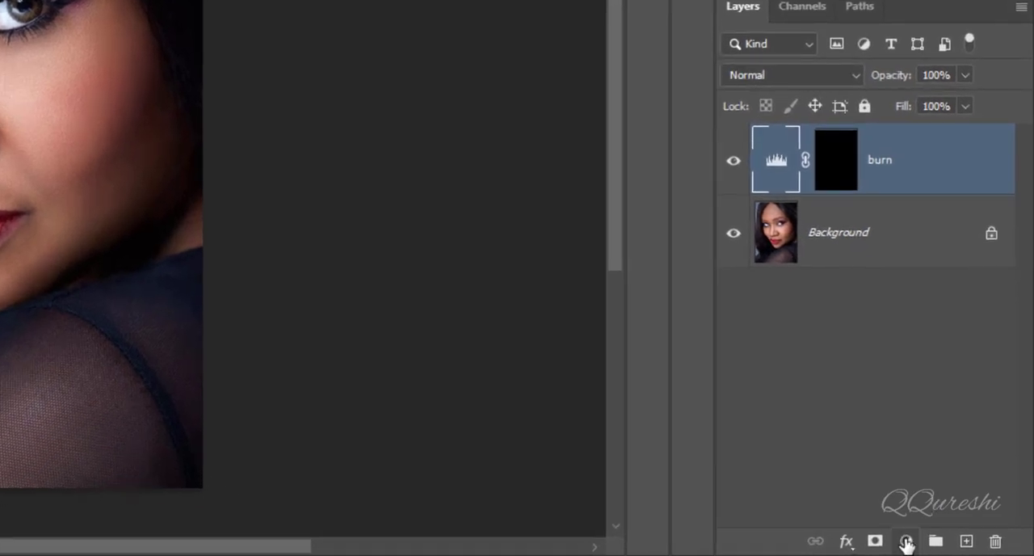
# Add a second Levels adjustment layer above burn with midtones at 1.5, and invert its mask to black
pyautogui.click(959, 547)
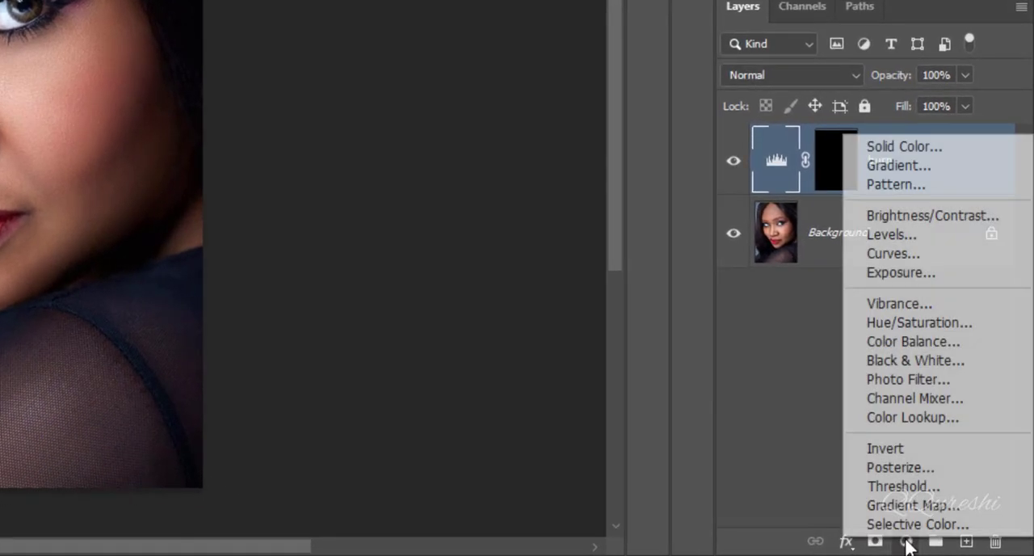
pyautogui.click(945, 243)
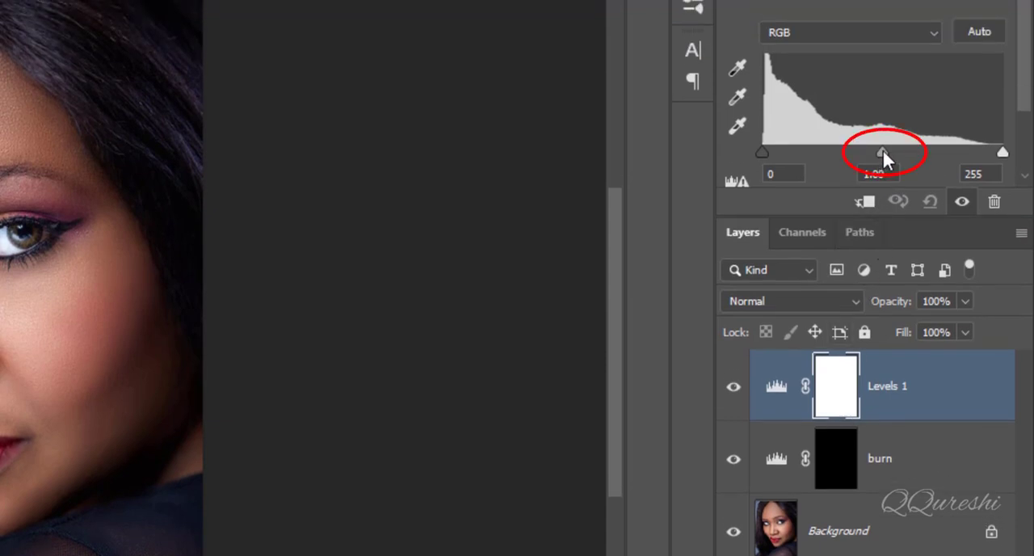
pyautogui.moveTo(879, 147); pyautogui.dragTo(810, 173)
pyautogui.write('1.5')
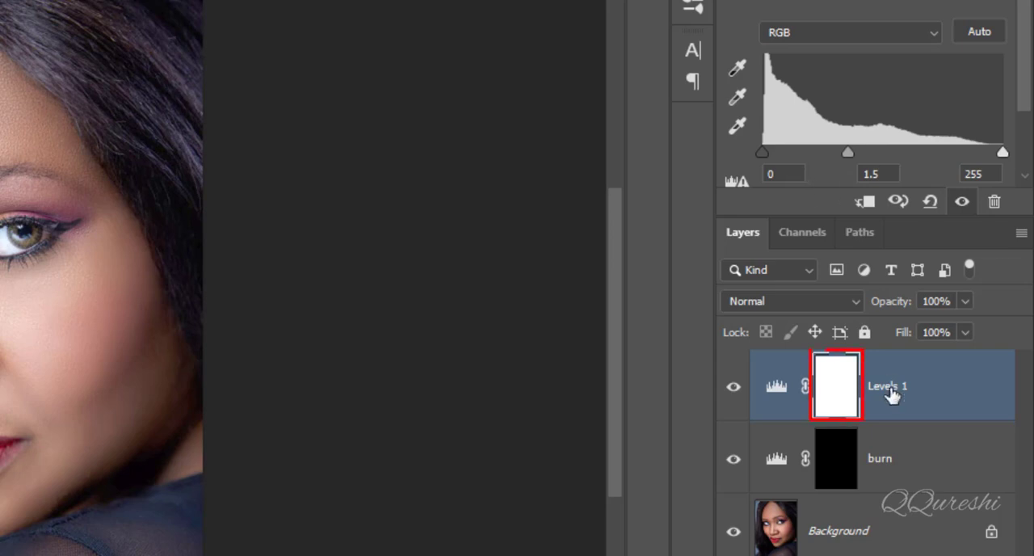
pyautogui.click(840, 393)
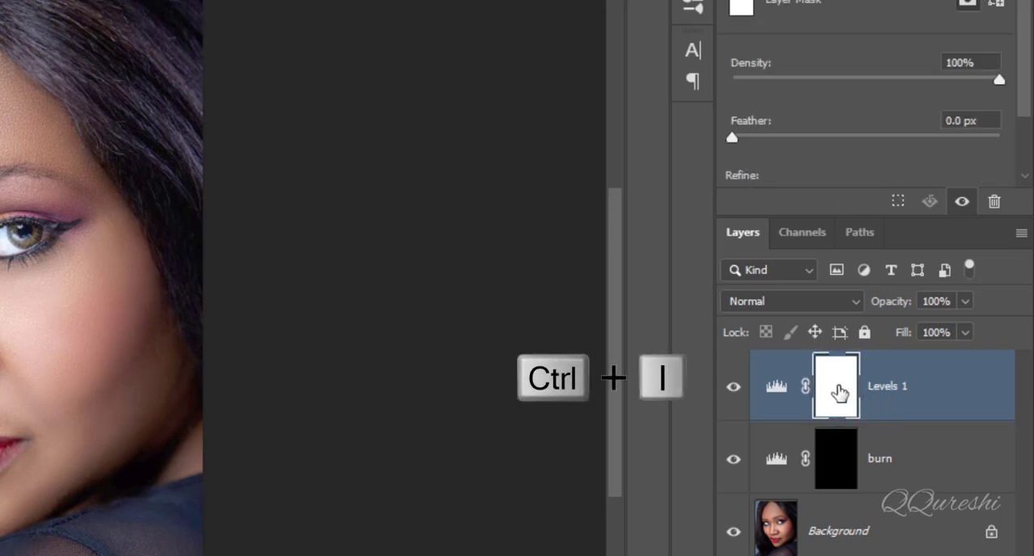
pyautogui.hotkey('ctrl', 'i')
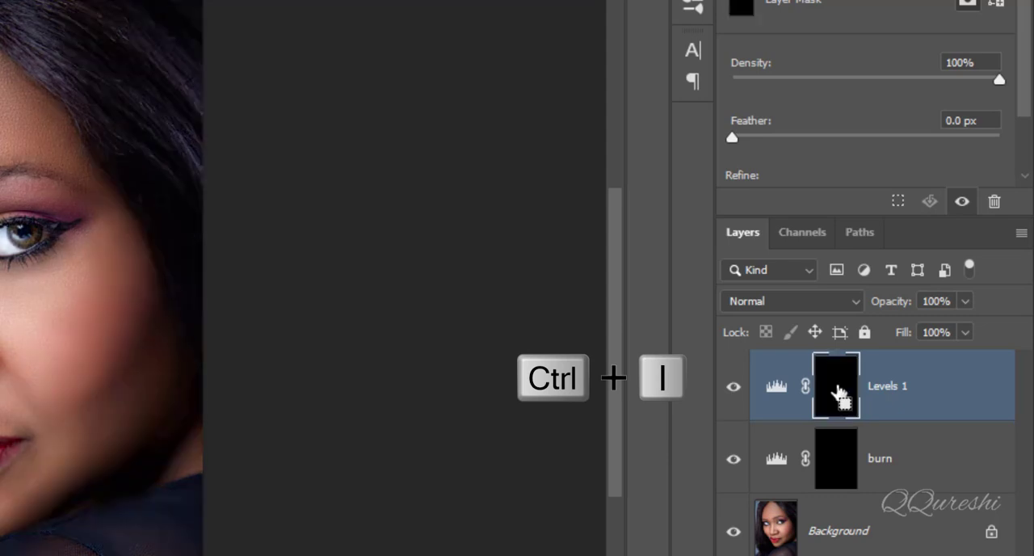
# Paint white with the Brush on the burn layer's mask over the forehead edges, cheeks, jaw, nose side, eyebrows, eyes, hair and shoulder edges
pyautogui.click(843, 468)
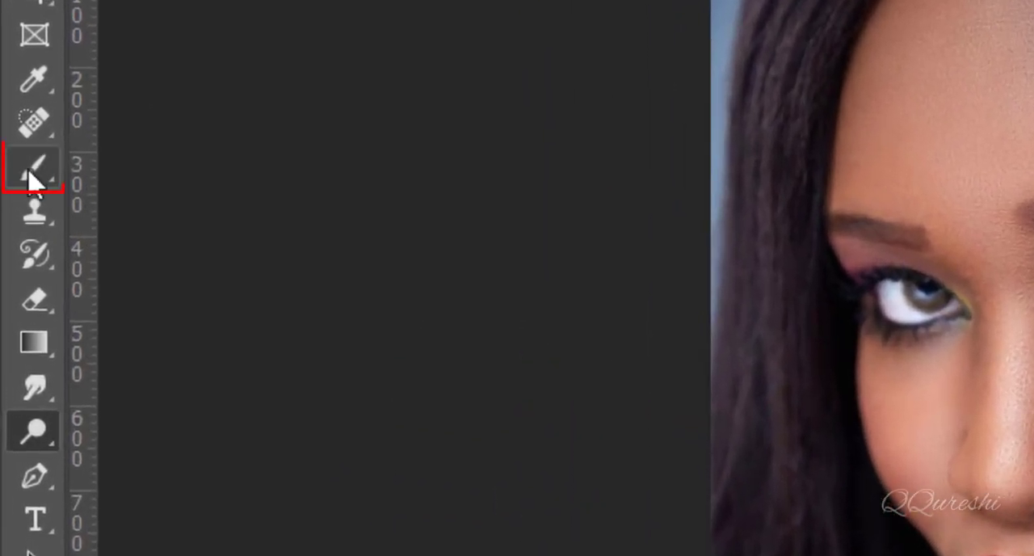
pyautogui.click(33, 172)
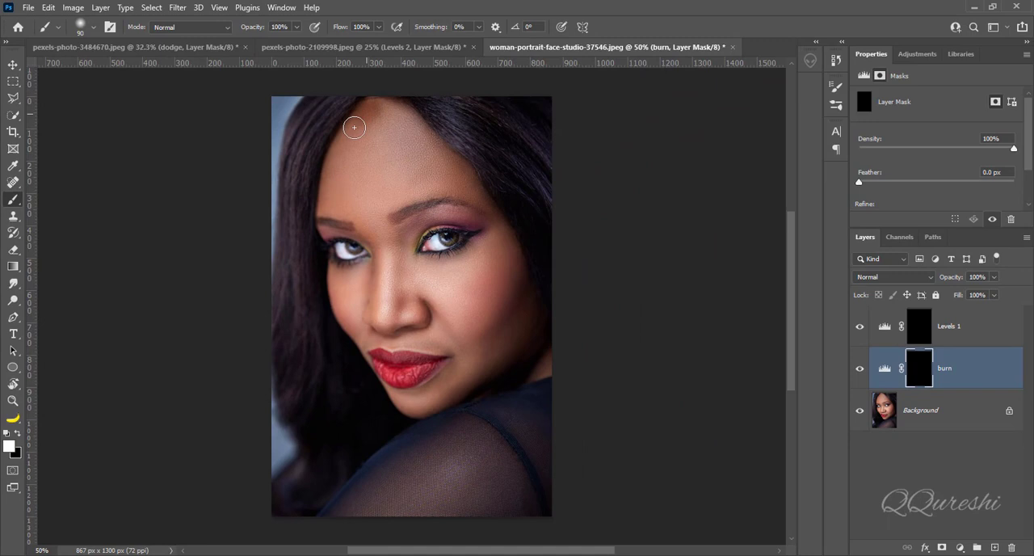
pyautogui.moveTo(353, 127)
pyautogui.mouseDown()
pyautogui.moveTo(330, 197)
pyautogui.moveTo(341, 153)
pyautogui.moveTo(395, 106)
pyautogui.moveTo(462, 192)
pyautogui.moveTo(470, 238)
pyautogui.mouseUp()
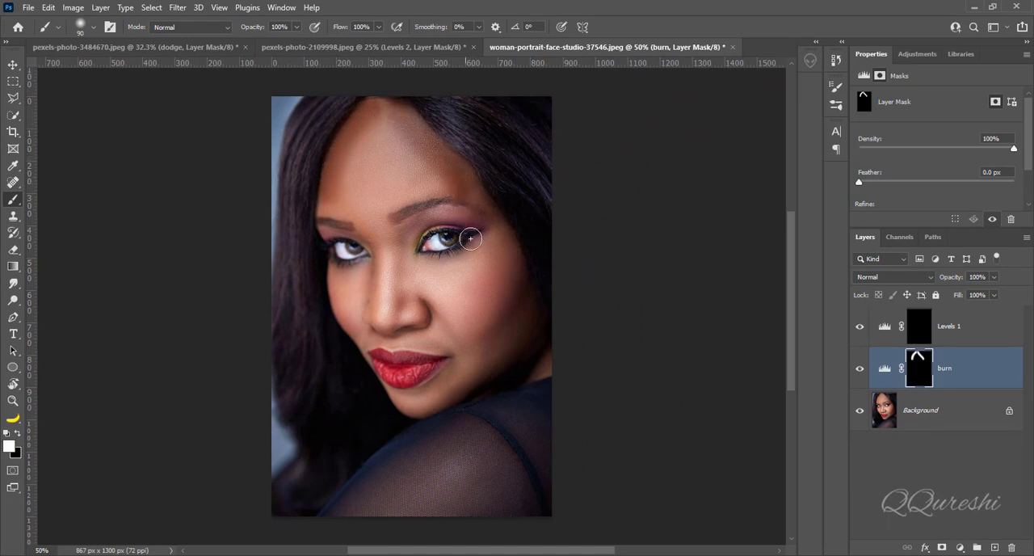
pyautogui.moveTo(517, 279)
pyautogui.mouseDown()
pyautogui.moveTo(471, 324)
pyautogui.moveTo(503, 296)
pyautogui.moveTo(470, 360)
pyautogui.moveTo(530, 303)
pyautogui.moveTo(484, 366)
pyautogui.moveTo(440, 394)
pyautogui.mouseUp()
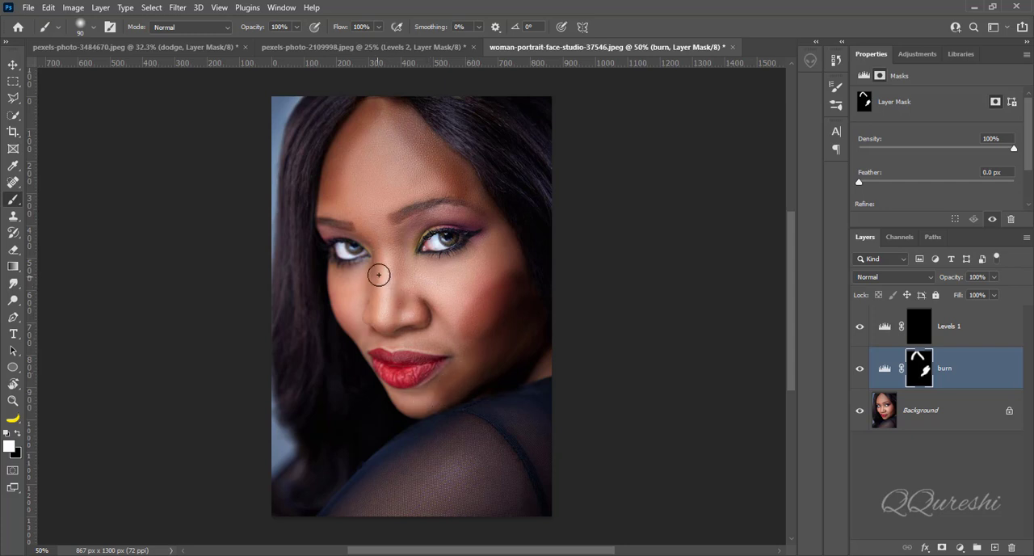
pyautogui.moveTo(372, 267)
pyautogui.mouseDown()
pyautogui.moveTo(366, 319)
pyautogui.moveTo(337, 276)
pyautogui.moveTo(347, 334)
pyautogui.mouseUp()
pyautogui.moveTo(454, 424)
pyautogui.mouseDown()
pyautogui.moveTo(382, 456)
pyautogui.moveTo(339, 503)
pyautogui.mouseUp()
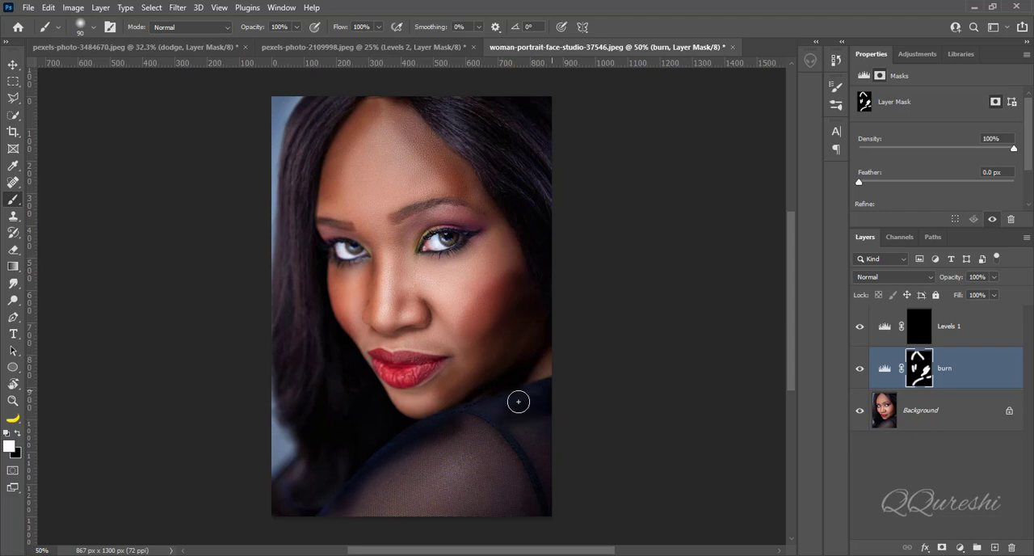
pyautogui.moveTo(518, 402); pyautogui.dragTo(542, 358)
pyautogui.moveTo(452, 118)
pyautogui.mouseDown()
pyautogui.moveTo(526, 173)
pyautogui.moveTo(528, 134)
pyautogui.mouseUp()
pyautogui.moveTo(306, 122)
pyautogui.mouseDown()
pyautogui.moveTo(288, 305)
pyautogui.moveTo(299, 404)
pyautogui.mouseUp()
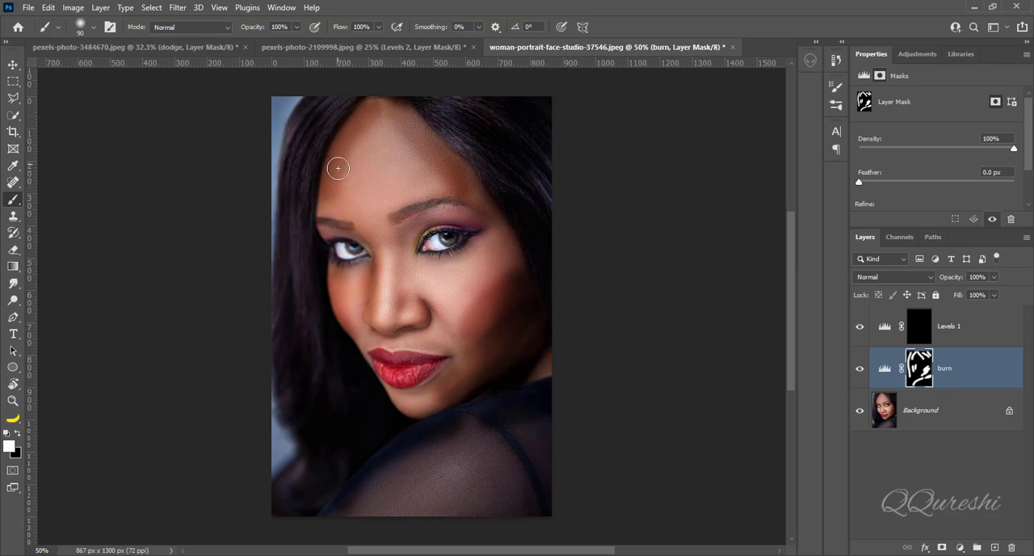
pyautogui.moveTo(323, 230); pyautogui.dragTo(359, 224)
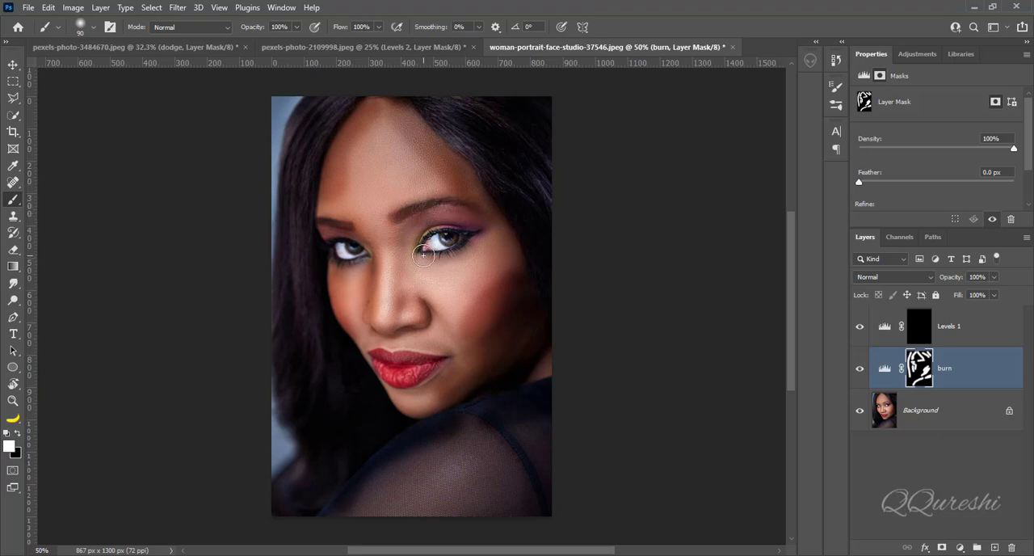
pyautogui.moveTo(422, 249)
pyautogui.mouseDown()
pyautogui.moveTo(472, 233)
pyautogui.moveTo(412, 236)
pyautogui.moveTo(436, 218)
pyautogui.moveTo(466, 218)
pyautogui.moveTo(411, 219)
pyautogui.moveTo(340, 236)
pyautogui.mouseUp()
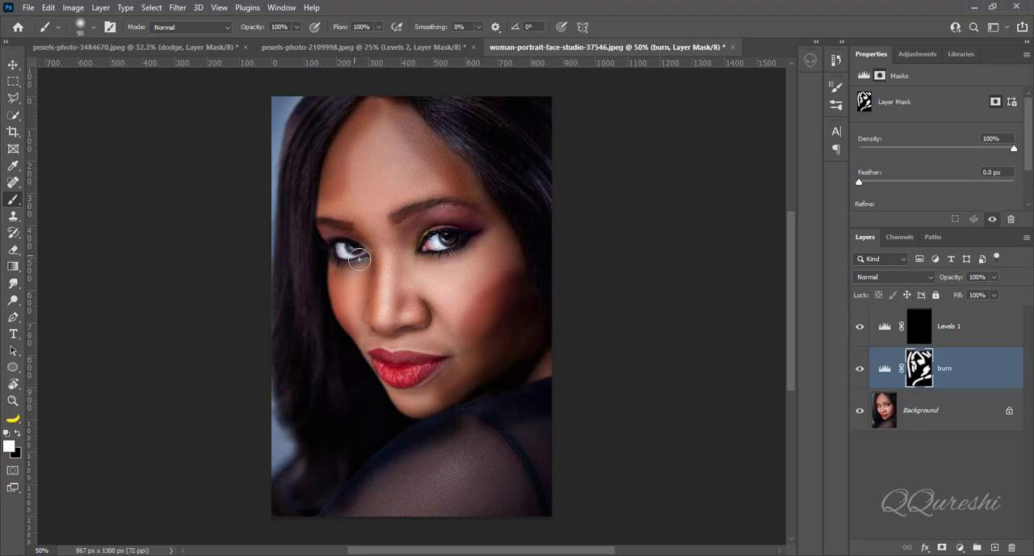
pyautogui.moveTo(376, 269)
pyautogui.mouseDown()
pyautogui.moveTo(372, 320)
pyautogui.moveTo(344, 311)
pyautogui.moveTo(336, 285)
pyautogui.moveTo(371, 367)
pyautogui.mouseUp()
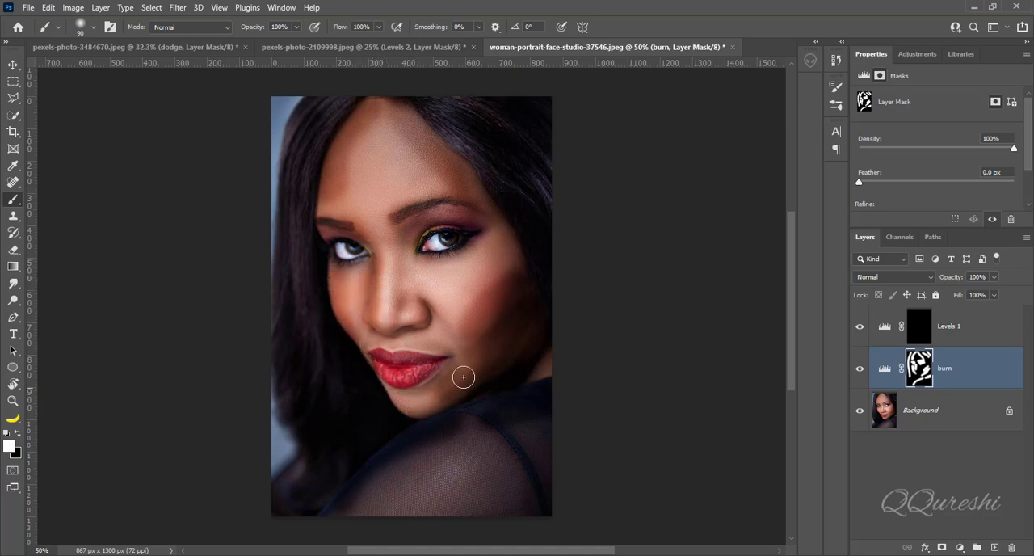
pyautogui.moveTo(522, 269)
pyautogui.mouseDown()
pyautogui.moveTo(511, 223)
pyautogui.moveTo(512, 245)
pyautogui.moveTo(465, 318)
pyautogui.mouseUp()
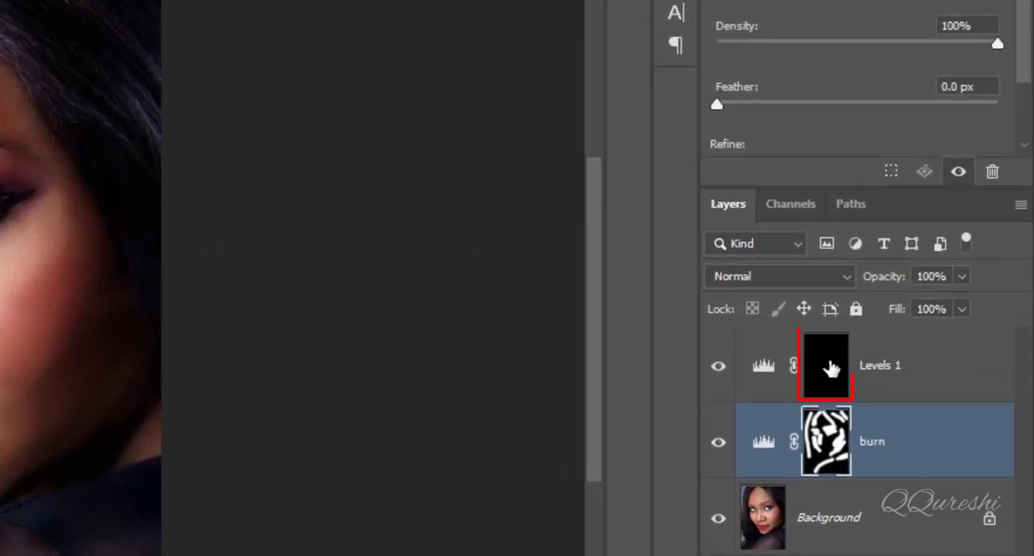
# Rename the upper Levels layer "dodge"
pyautogui.click(830, 369)
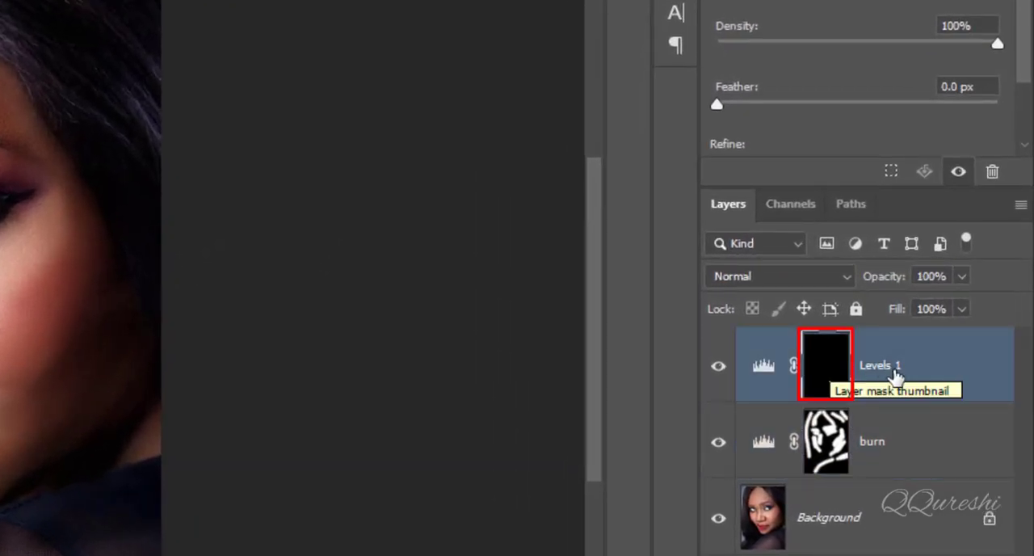
pyautogui.doubleClick(884, 365)
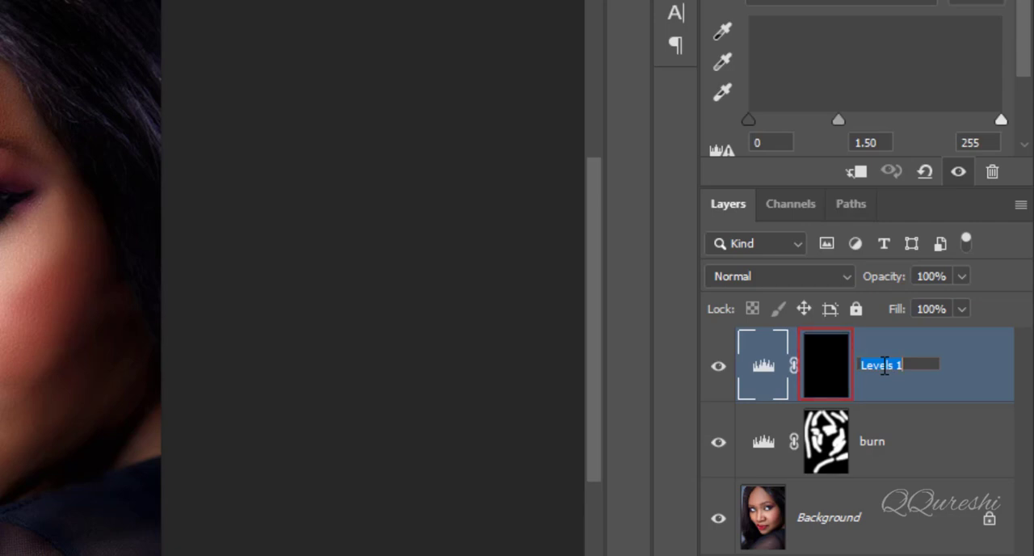
pyautogui.write('dodge')
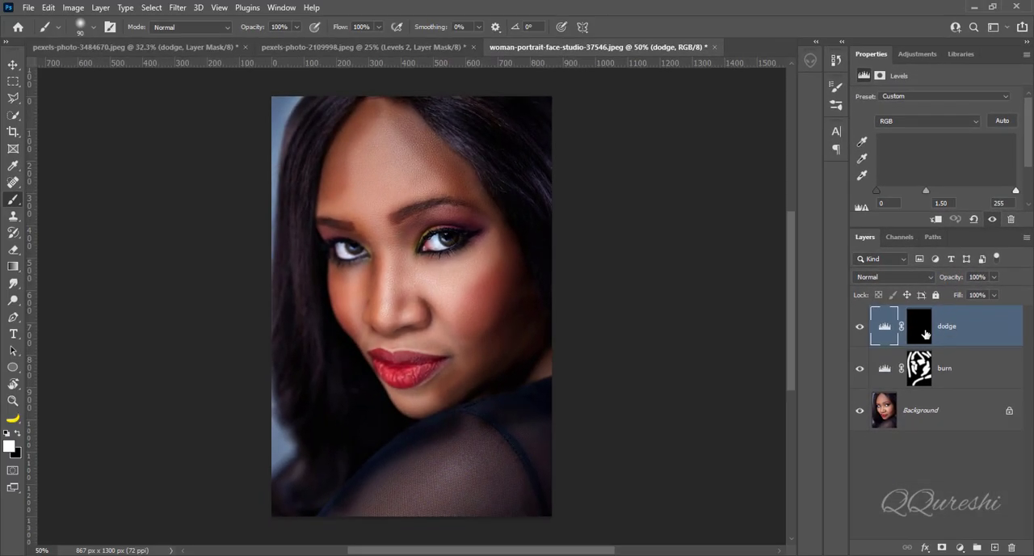
# Paint white on the dodge layer's mask over the forehead centre, nose, cheek highlights and shoulder
pyautogui.click(920, 327)
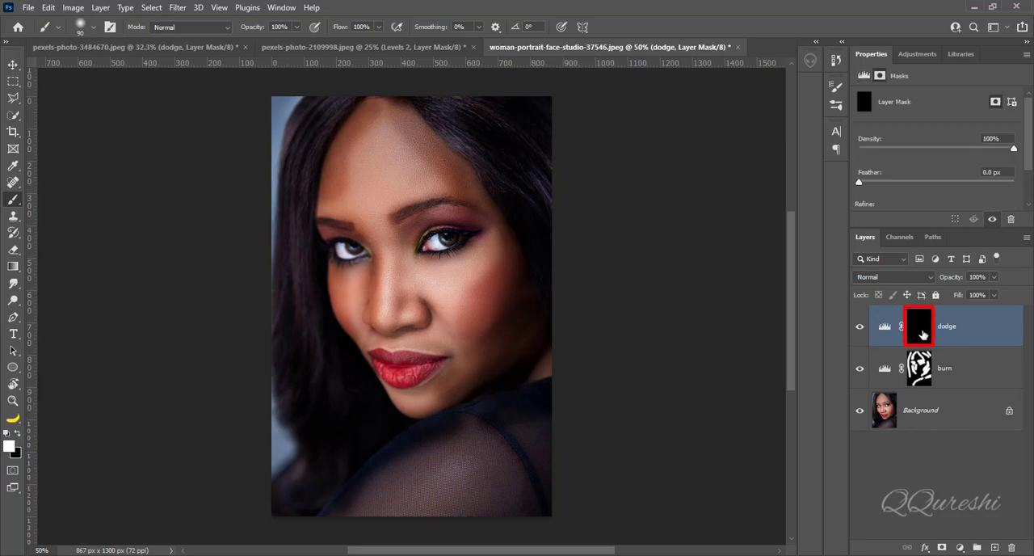
pyautogui.moveTo(380, 126)
pyautogui.mouseDown()
pyautogui.moveTo(369, 205)
pyautogui.moveTo(363, 152)
pyautogui.moveTo(358, 213)
pyautogui.moveTo(389, 142)
pyautogui.moveTo(391, 208)
pyautogui.moveTo(397, 162)
pyautogui.moveTo(427, 197)
pyautogui.moveTo(393, 195)
pyautogui.moveTo(373, 233)
pyautogui.moveTo(387, 322)
pyautogui.moveTo(445, 295)
pyautogui.moveTo(482, 259)
pyautogui.moveTo(440, 308)
pyautogui.moveTo(410, 342)
pyautogui.mouseUp()
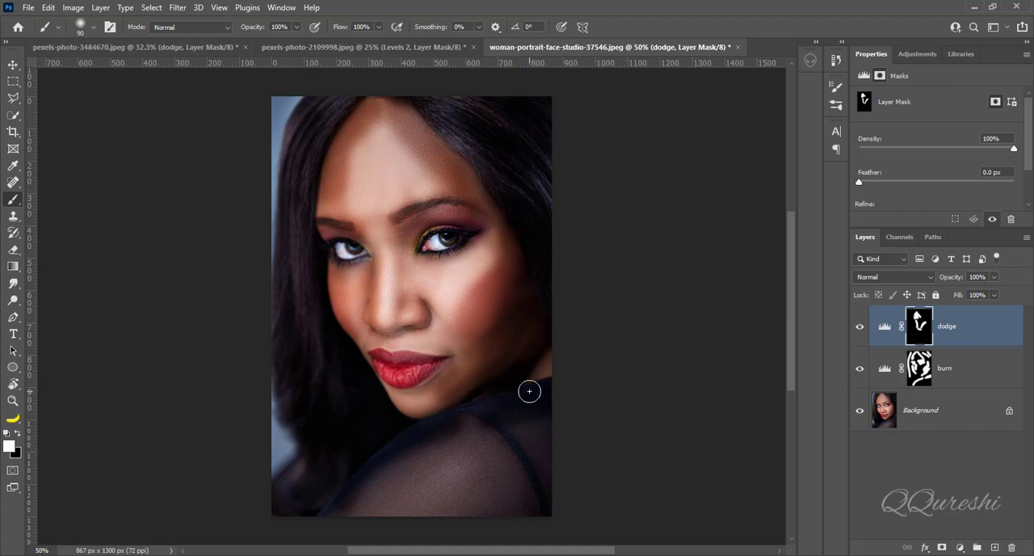
pyautogui.moveTo(484, 453)
pyautogui.mouseDown()
pyautogui.moveTo(390, 500)
pyautogui.moveTo(514, 461)
pyautogui.moveTo(421, 516)
pyautogui.moveTo(472, 493)
pyautogui.moveTo(536, 432)
pyautogui.moveTo(527, 469)
pyautogui.moveTo(505, 492)
pyautogui.moveTo(397, 517)
pyautogui.mouseUp()
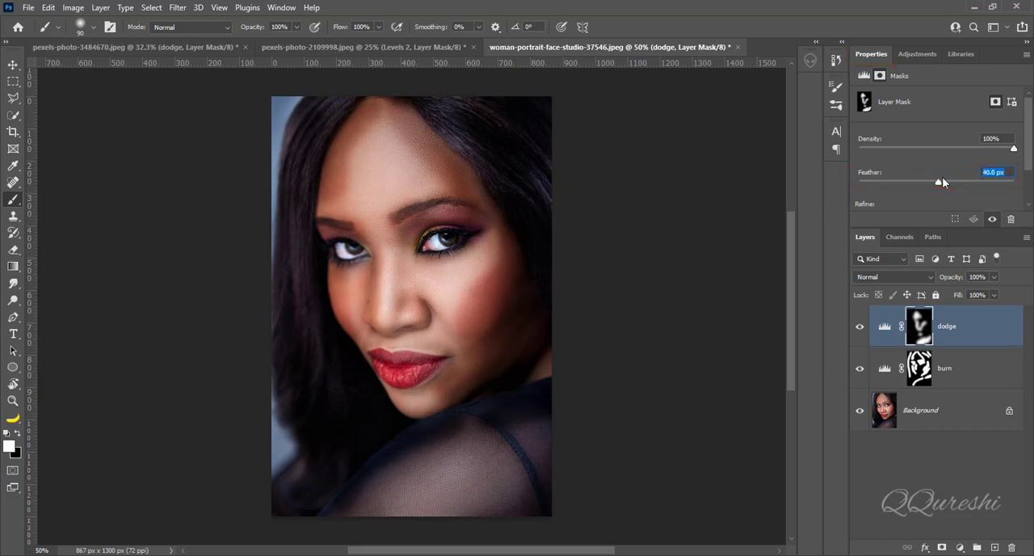
# Set the mask feather to 50 px on the dodge layer and on the burn layer
pyautogui.write('50')
pyautogui.press('Return')
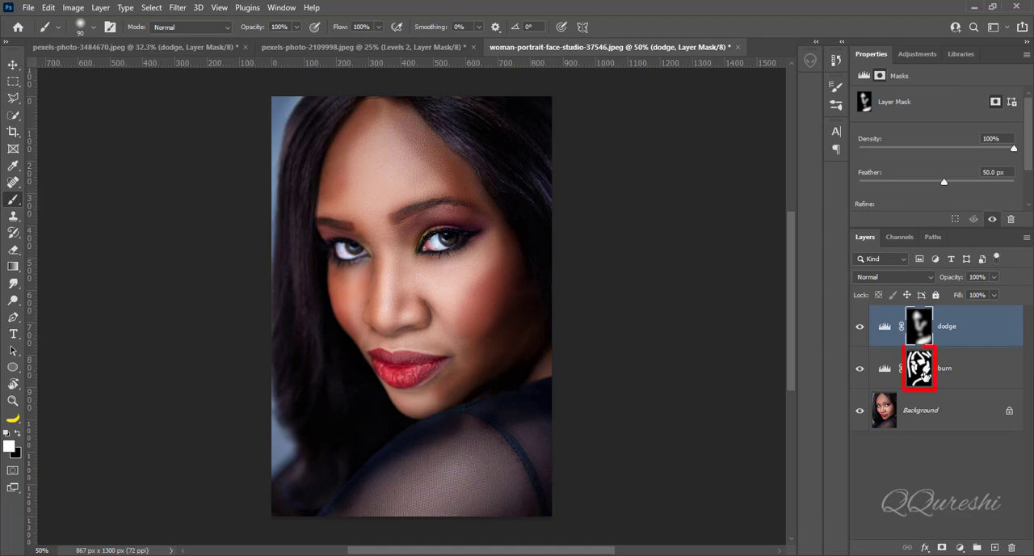
pyautogui.click(919, 367)
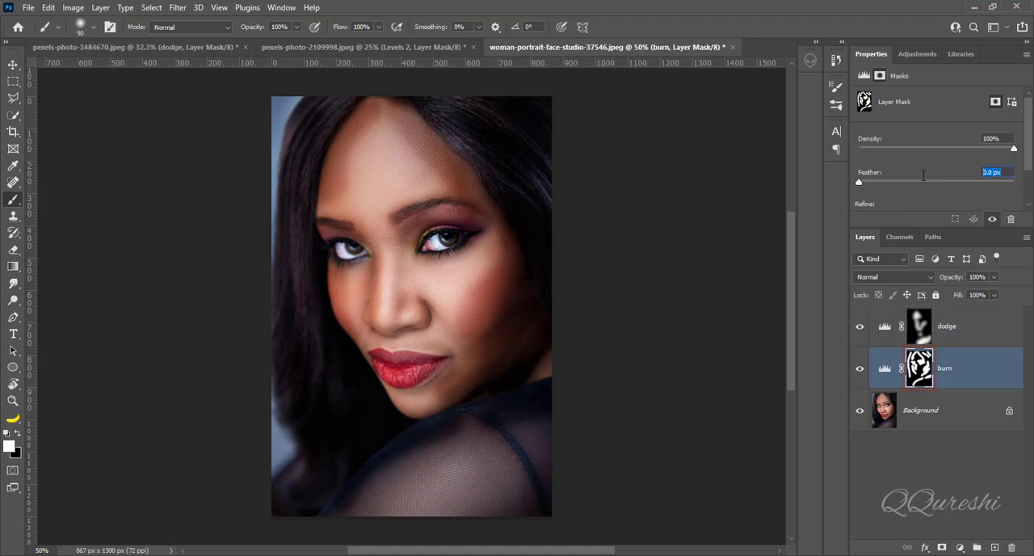
pyautogui.write('50')
pyautogui.press('Return')
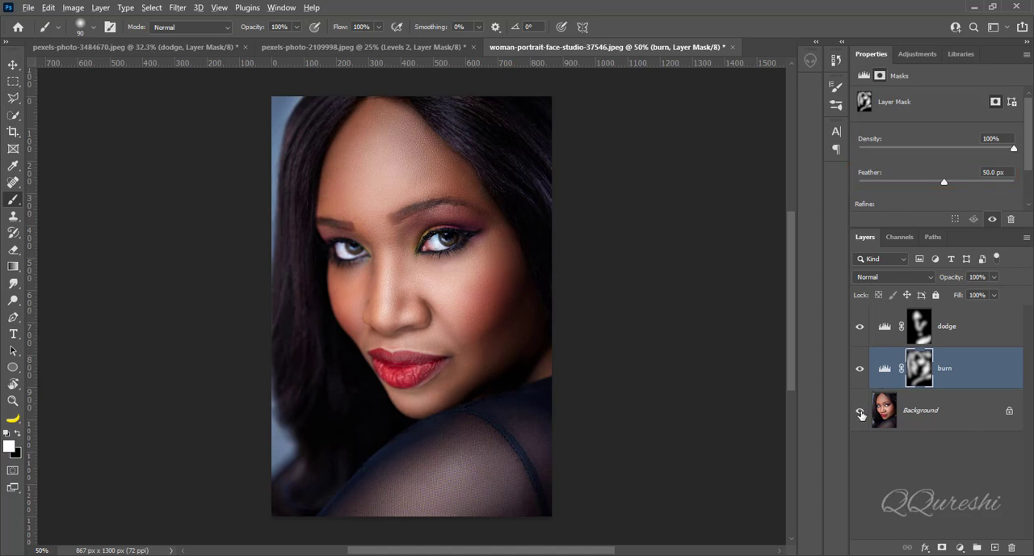
# Compare the portrait with the dodge and burn layers hidden and shown, and switch to the pexels-photo-2109998.jpeg document
pyautogui.keyDown('alt'); pyautogui.click(860, 412); pyautogui.keyUp('alt')
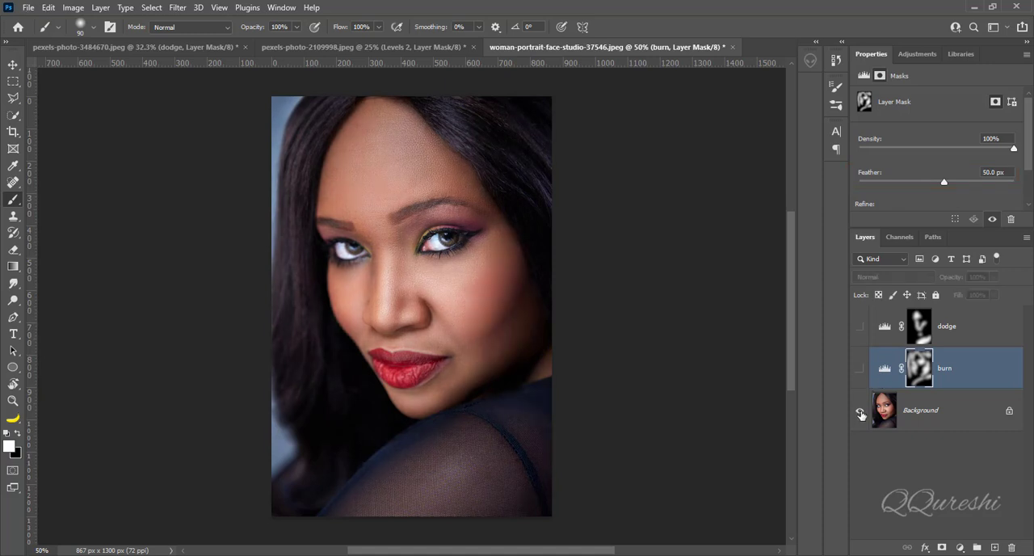
pyautogui.keyDown('alt'); pyautogui.click(861, 412); pyautogui.keyUp('alt')
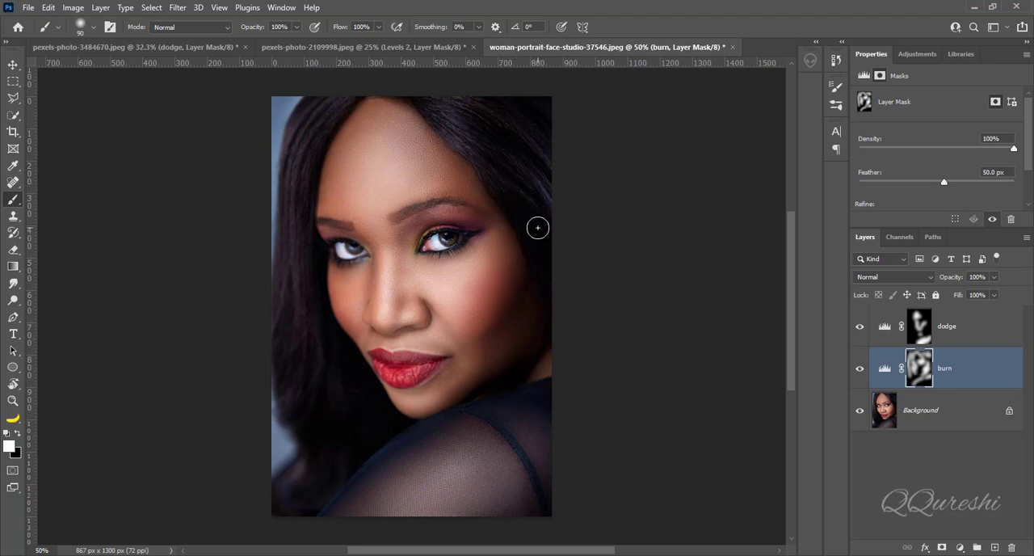
pyautogui.click(357, 46)
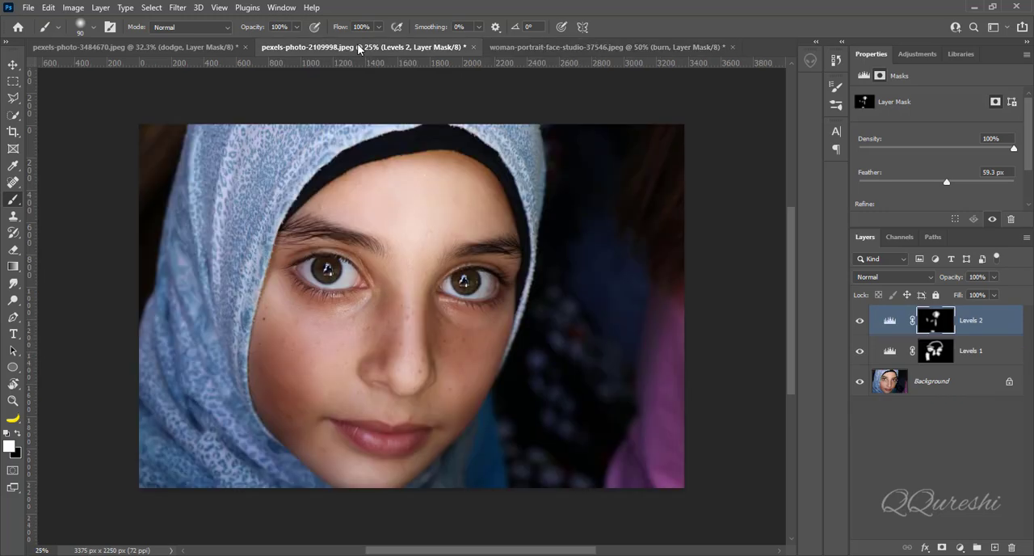
# Compare the portrait with its adjustment layers hidden and shown, in this document and in pexels-photo-3484670.jpeg
pyautogui.keyDown('alt'); pyautogui.click(858, 383); pyautogui.keyUp('alt')
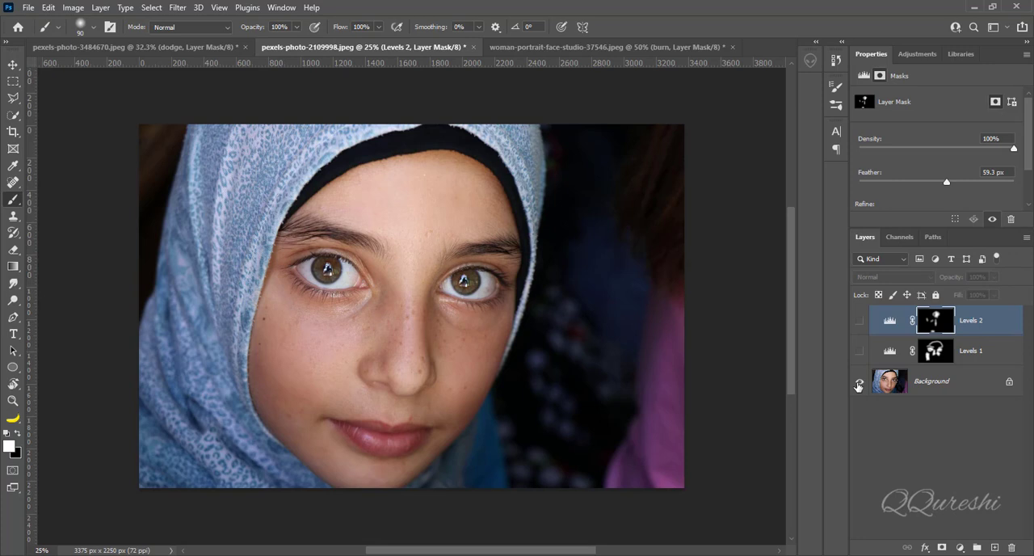
pyautogui.keyDown('alt'); pyautogui.click(859, 383); pyautogui.keyUp('alt')
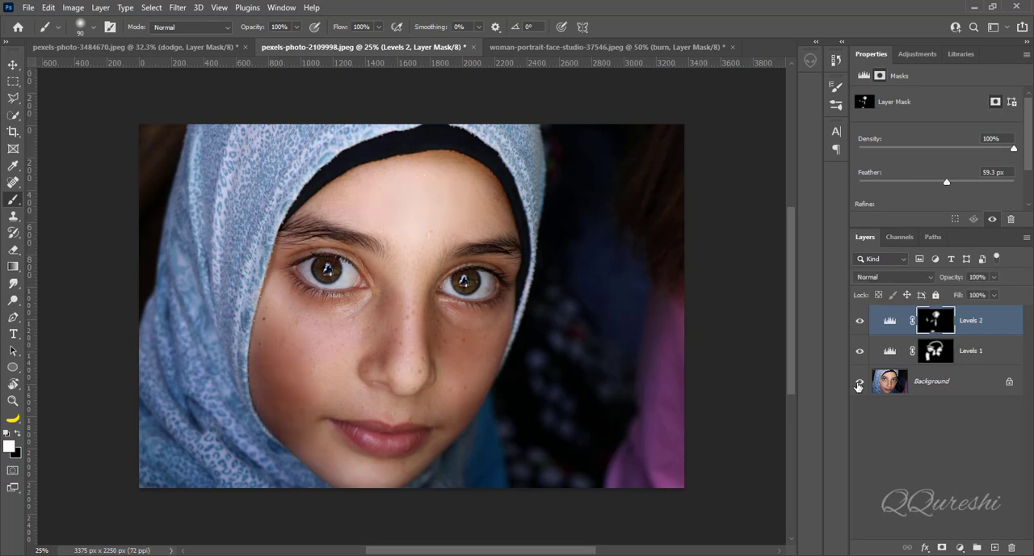
pyautogui.click(147, 46)
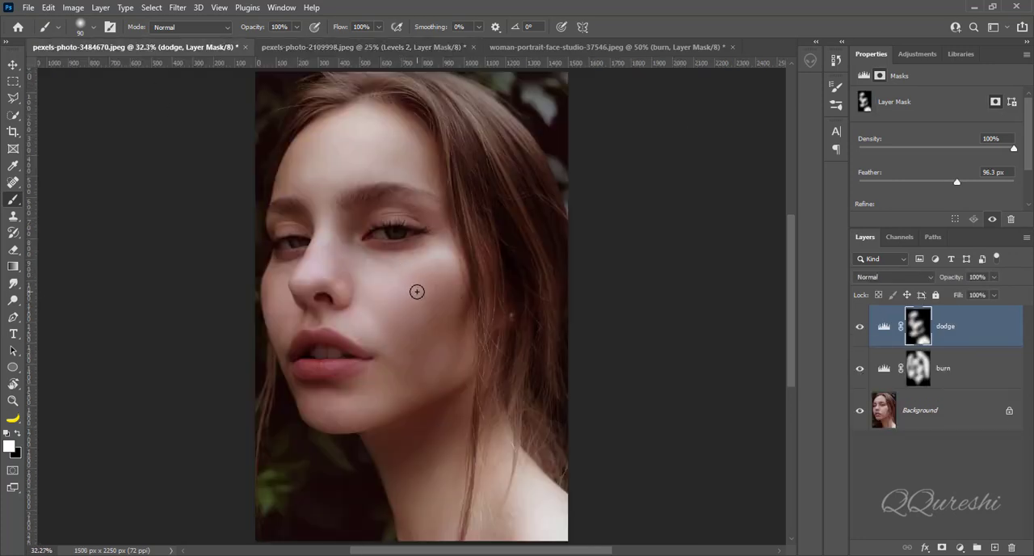
pyautogui.keyDown('alt'); pyautogui.click(859, 413); pyautogui.keyUp('alt')
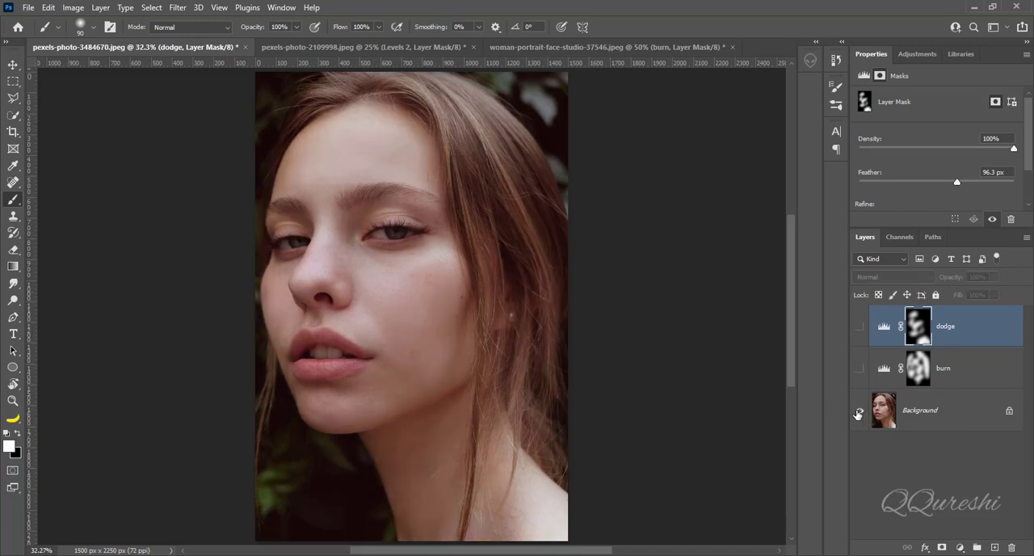
pyautogui.keyDown('alt'); pyautogui.click(858, 413); pyautogui.keyUp('alt')
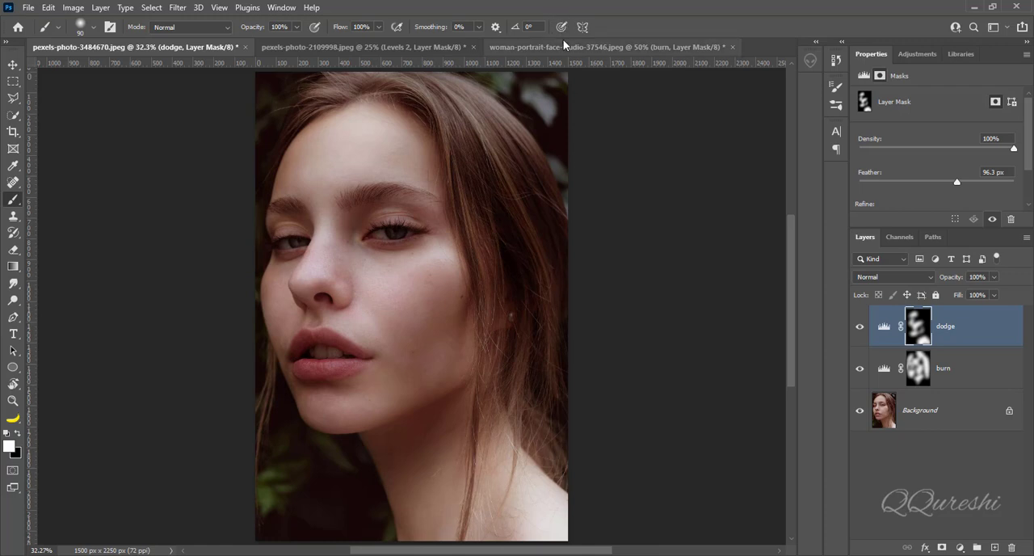
# Switch to the woman-portrait-face-studio-37546.jpeg document and compare it with the dodge and burn layers hidden and shown
pyautogui.click(562, 46)
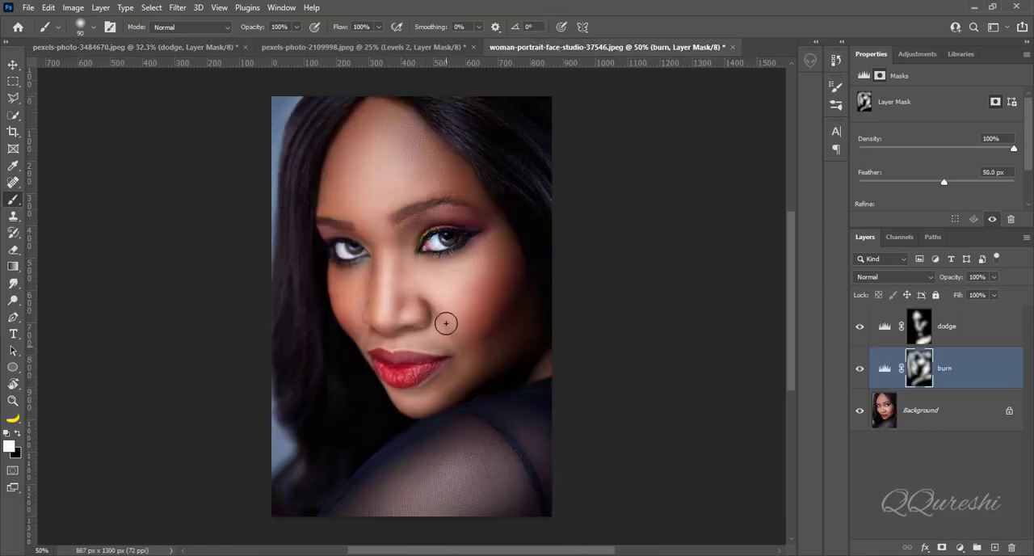
pyautogui.keyDown('alt'); pyautogui.click(858, 413); pyautogui.keyUp('alt')
pyautogui.keyDown('alt'); pyautogui.click(859, 413); pyautogui.keyUp('alt')
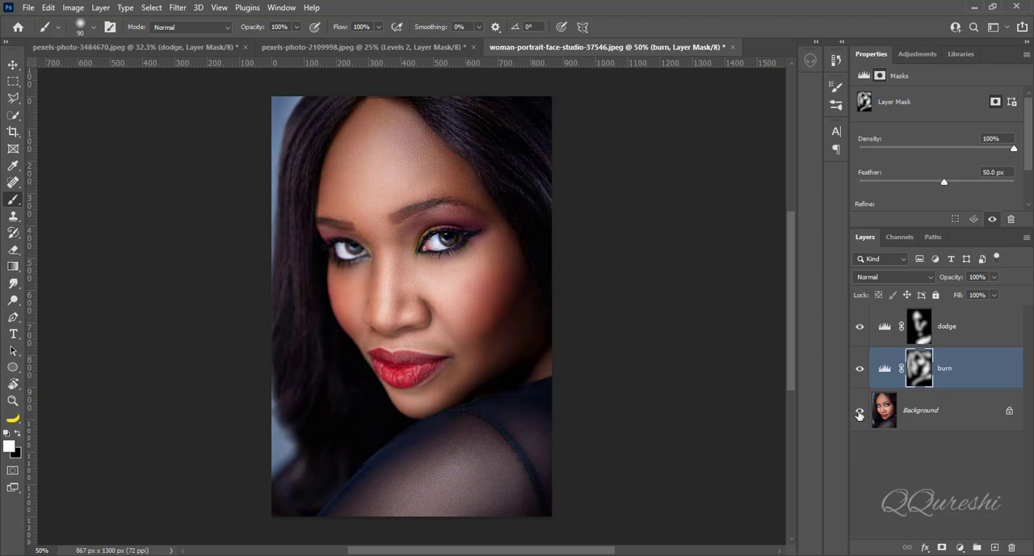